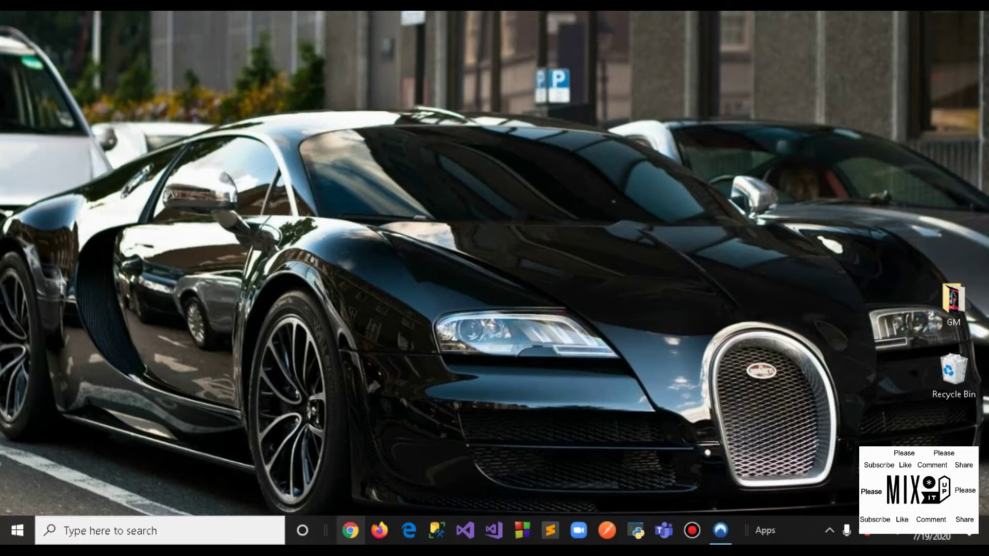
Open Chrome and go to the experiments page at chrome://flags.
click(350, 531)
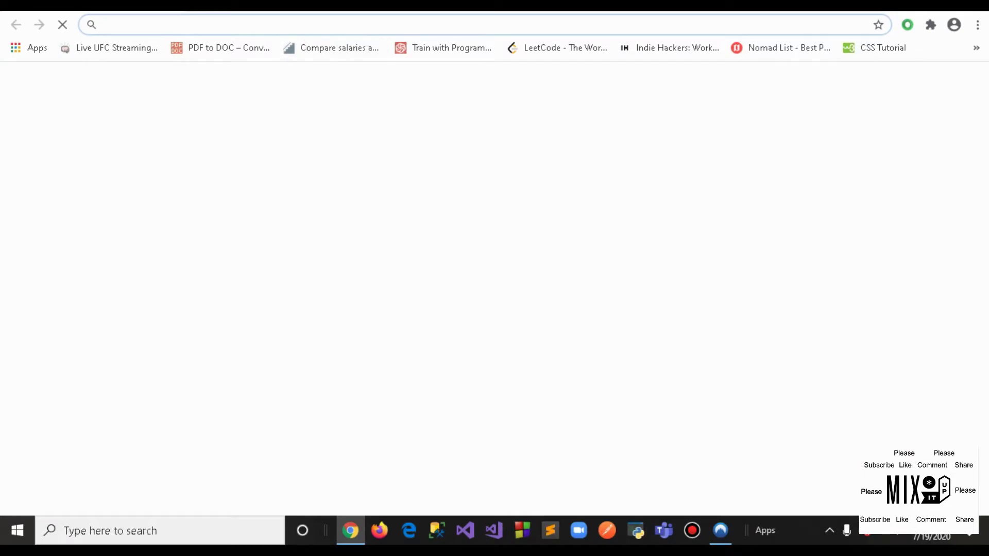
text(c)
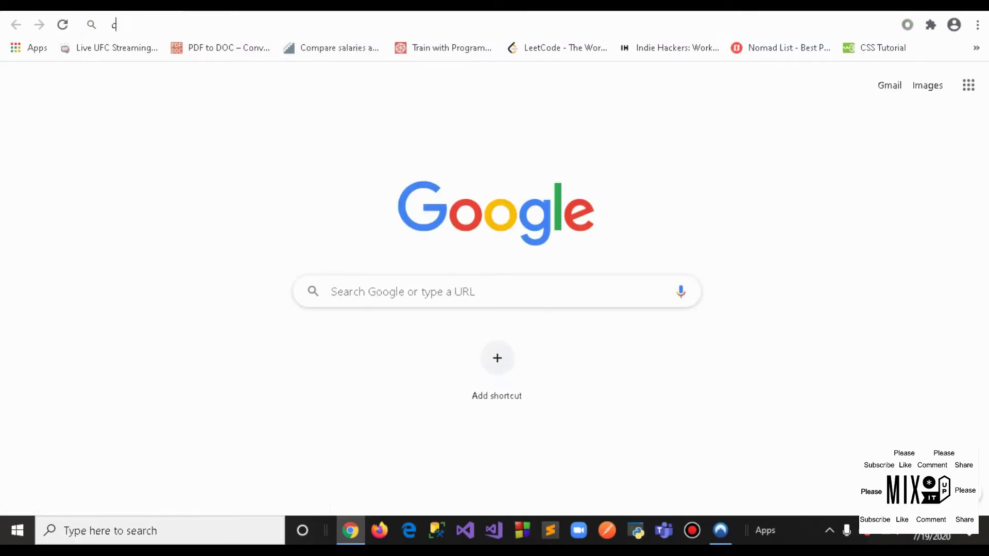
text(hrome)
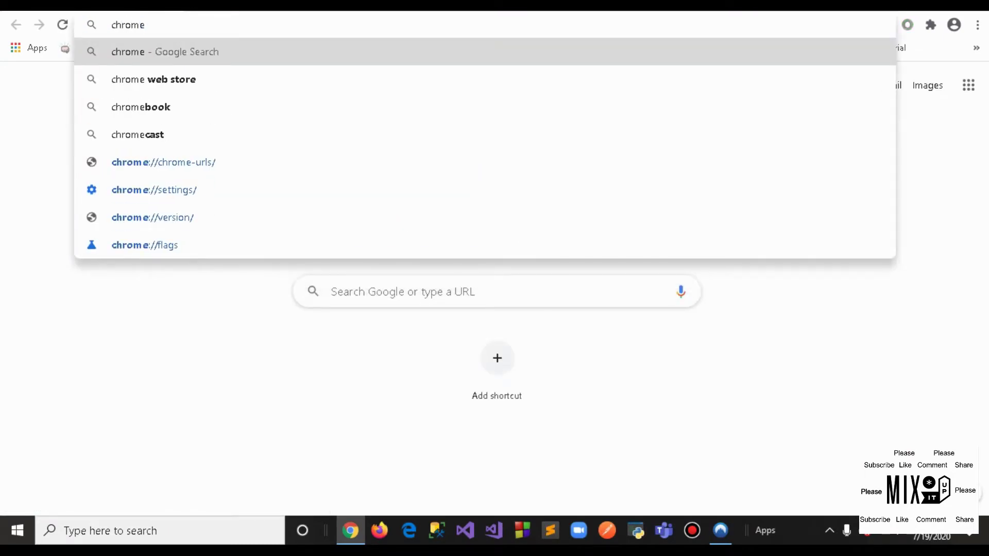
text(:)
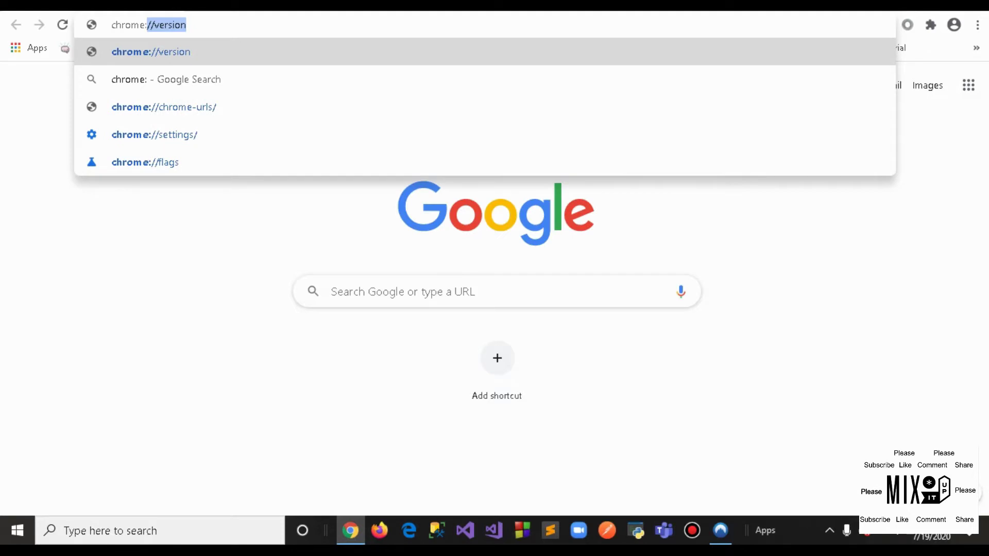
text(//flags)
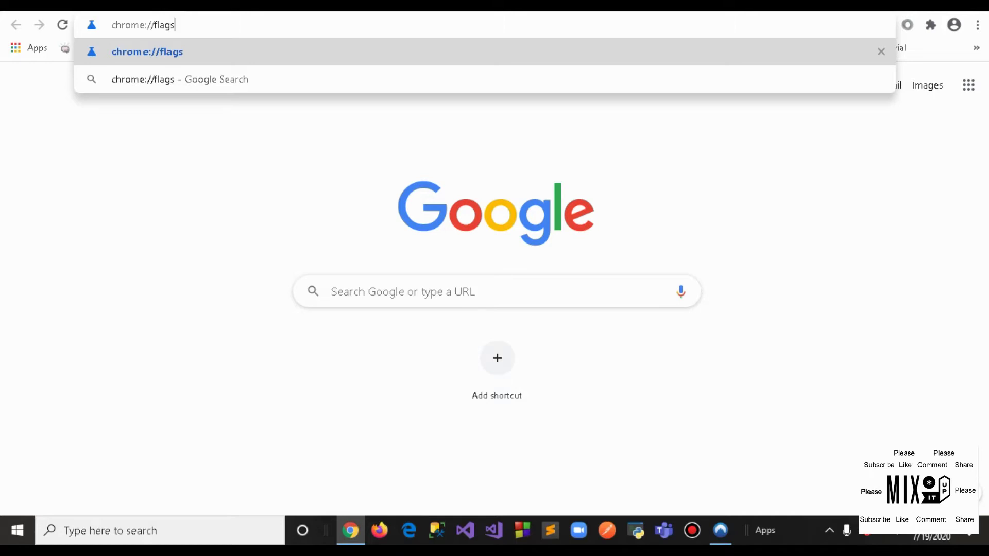
key(Return)
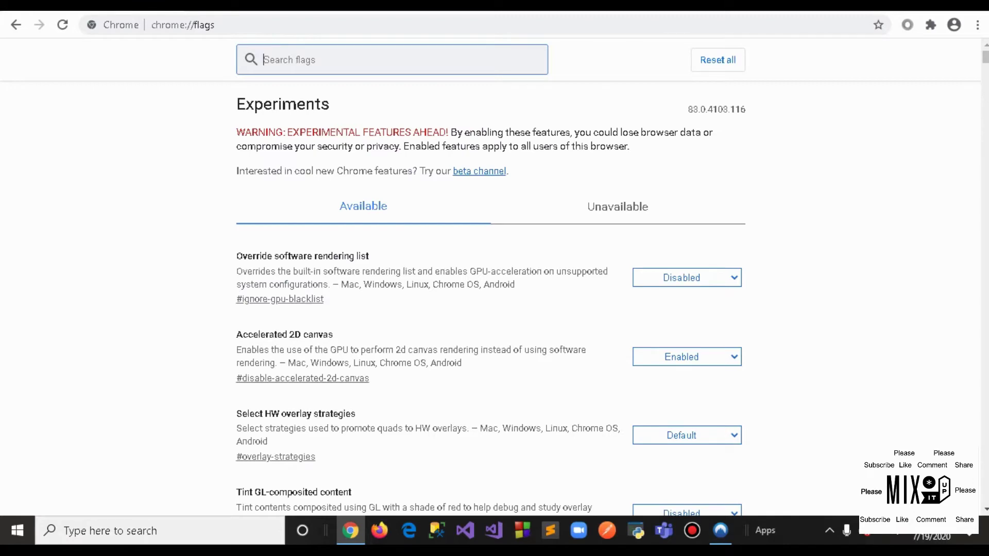
Search the experimental flags for "tab groups".
text(tab )
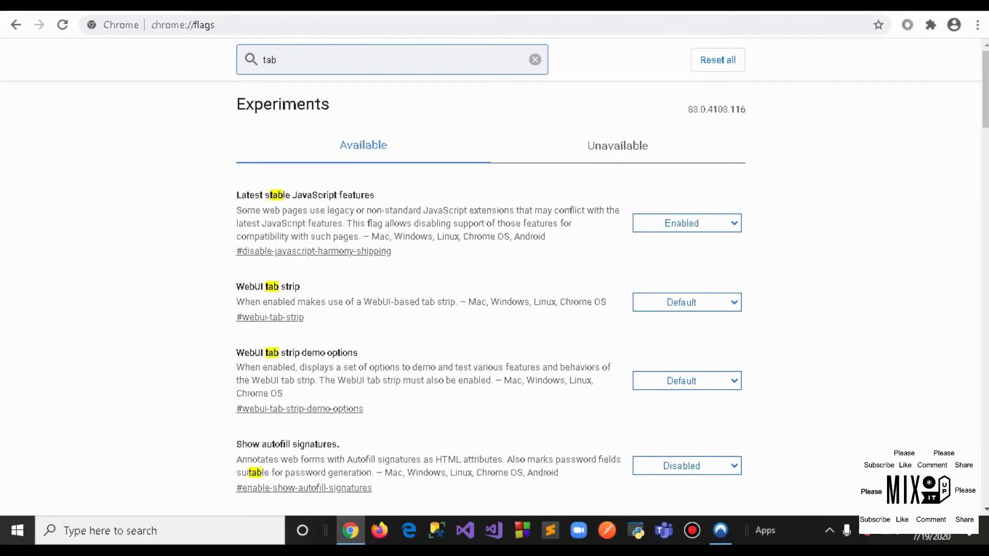
text(grouns)
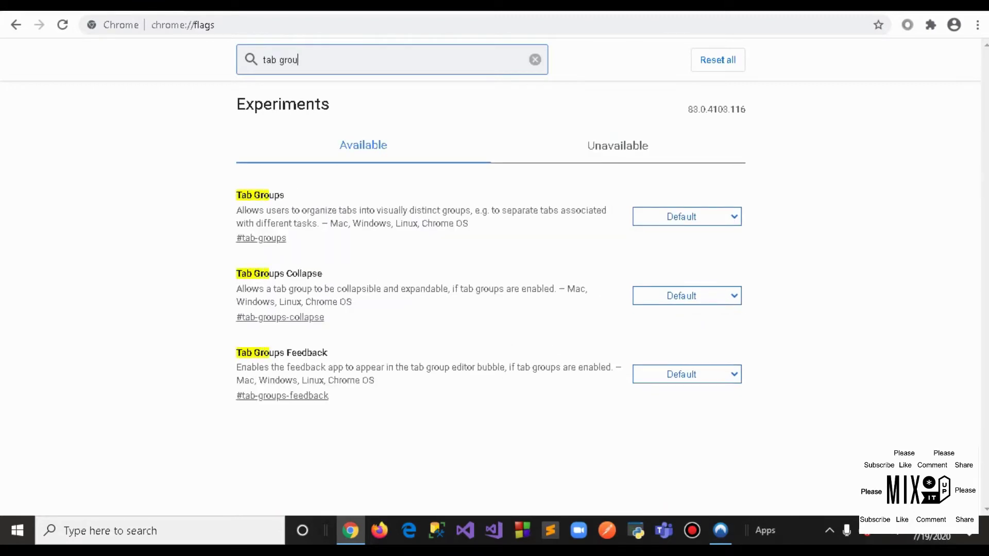
key(BackSpace)
key(BackSpace)
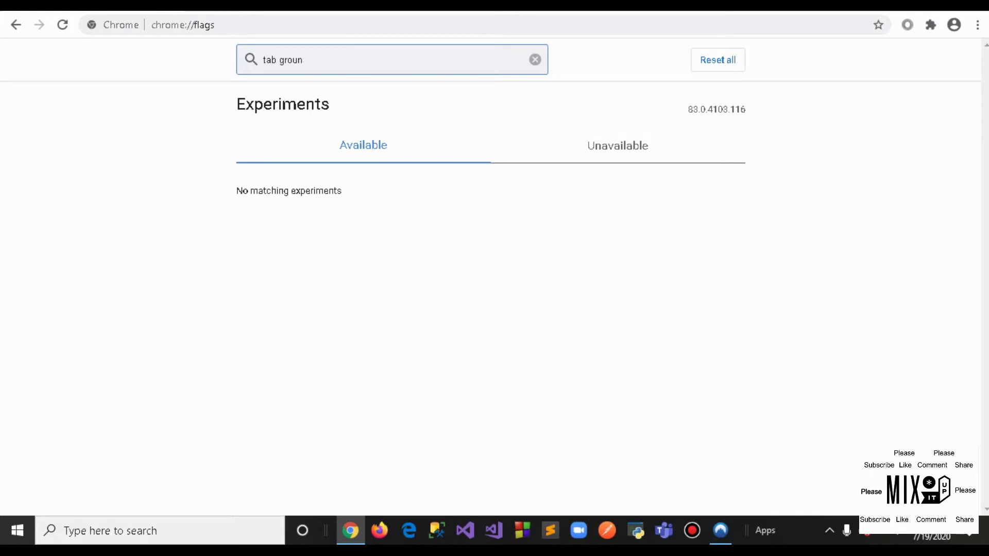
text(ps)
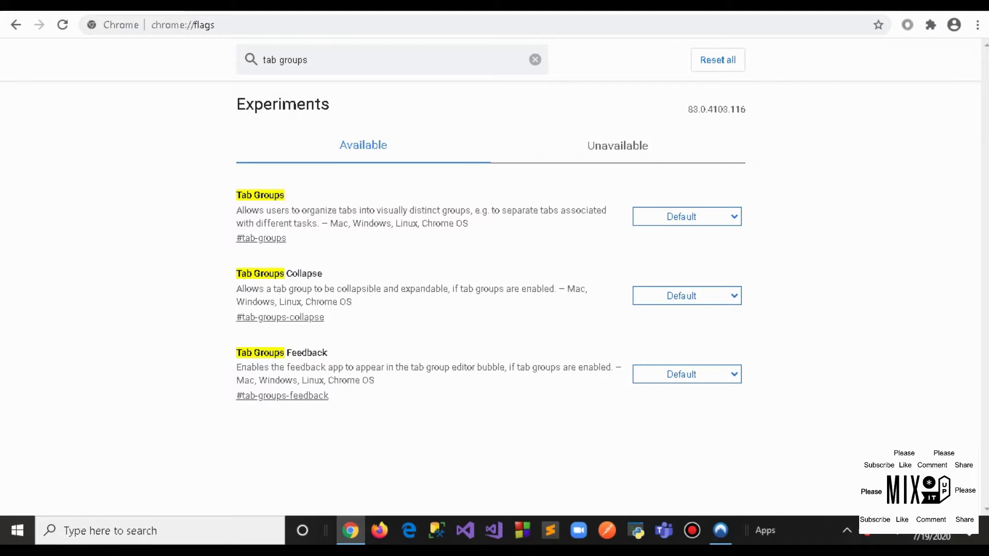
Set the Tab Groups flag to Enabled, then close and reopen Chrome to apply it.
click(686, 216)
key(Down)
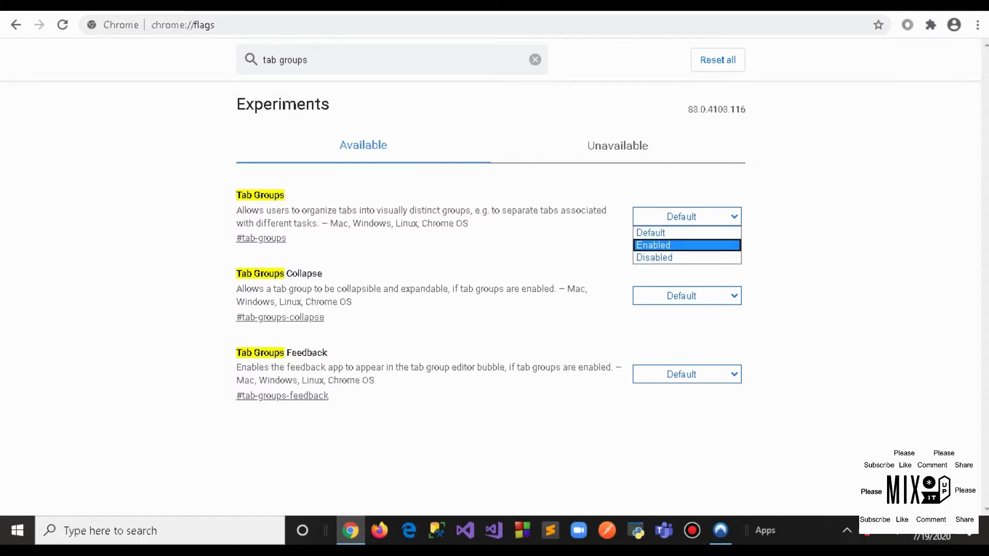
key(Return)
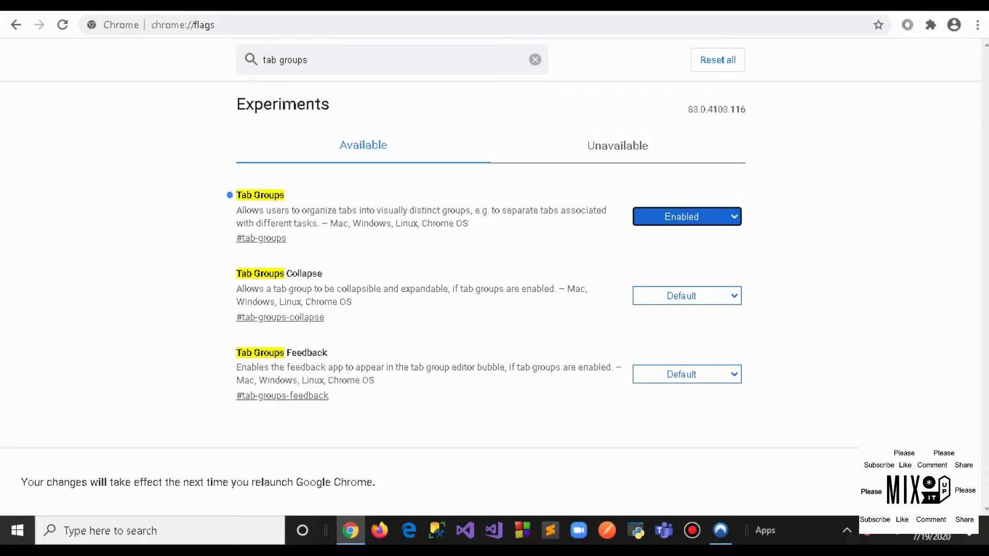
key(alt+F4)
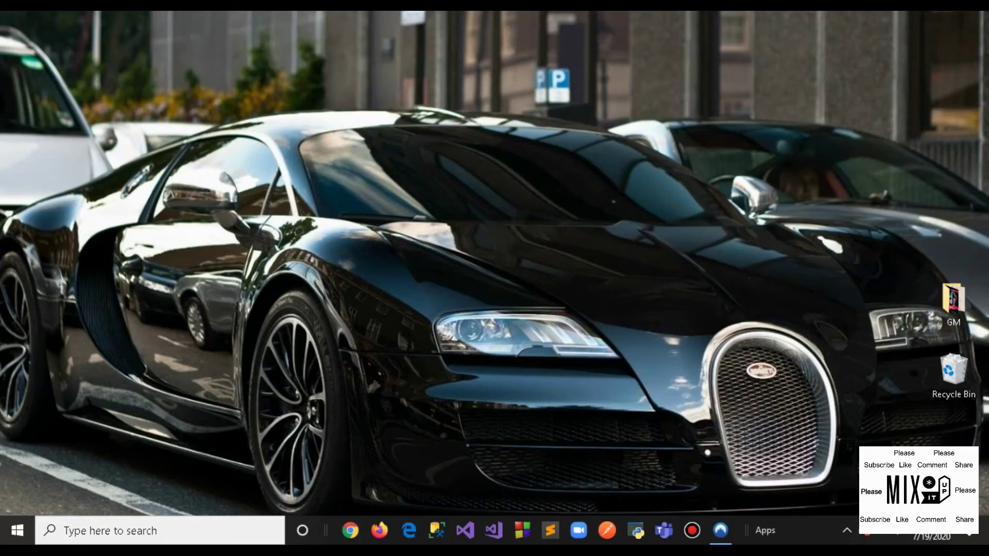
key(super+1)
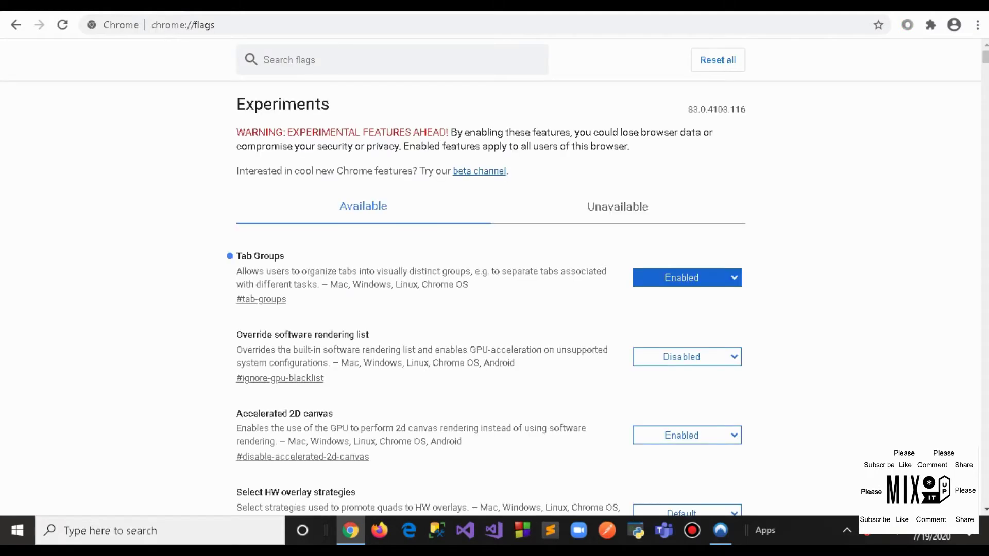
key(ctrl+l)
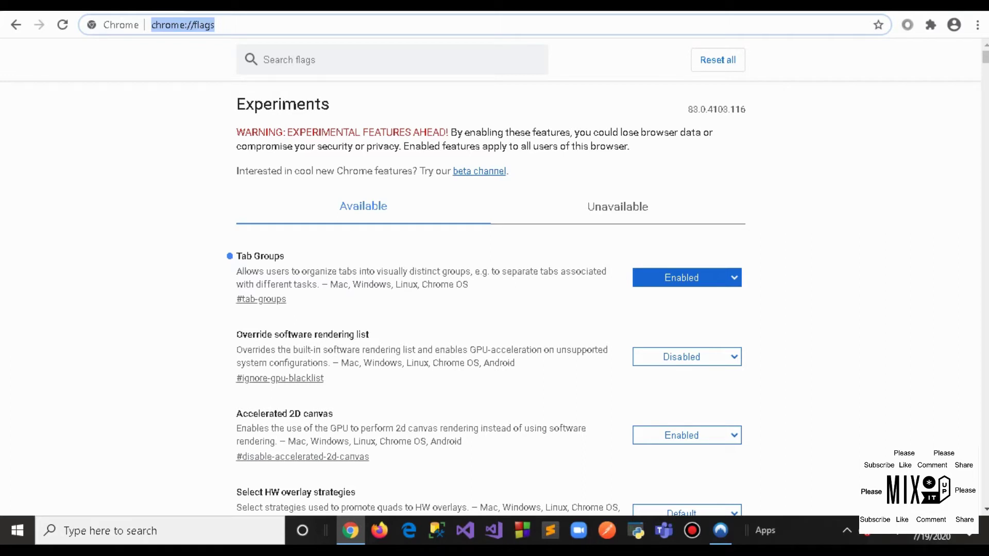
text(fac)
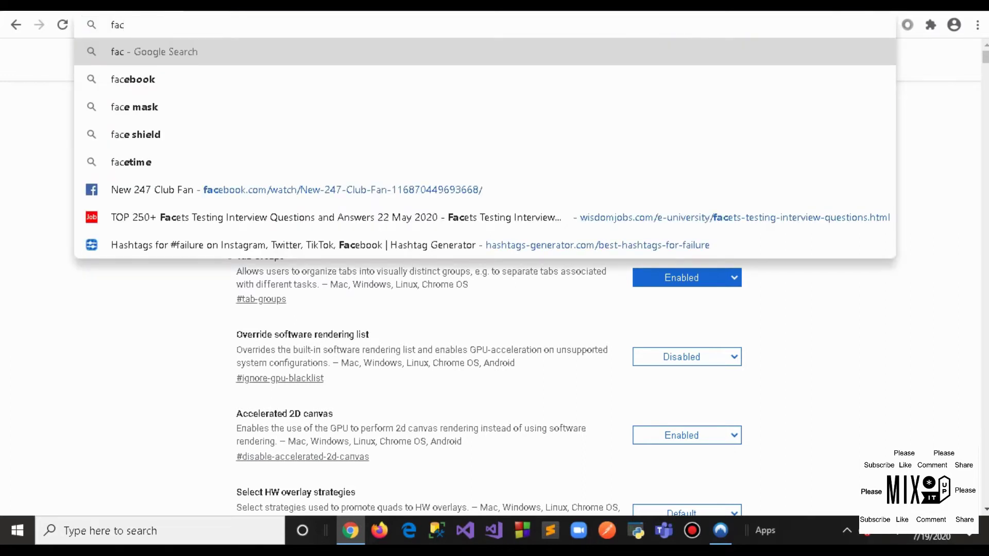
text(boo.com)
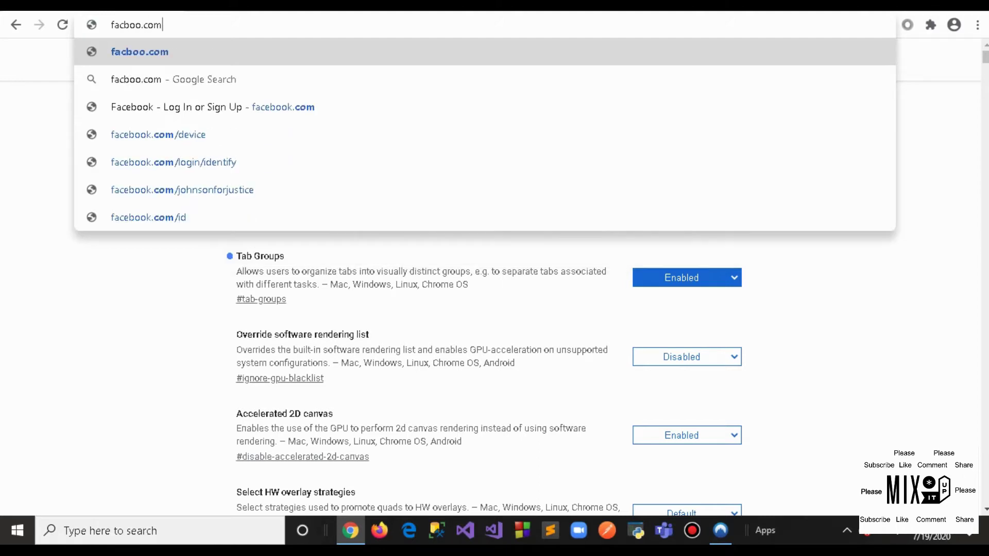
key(Return)
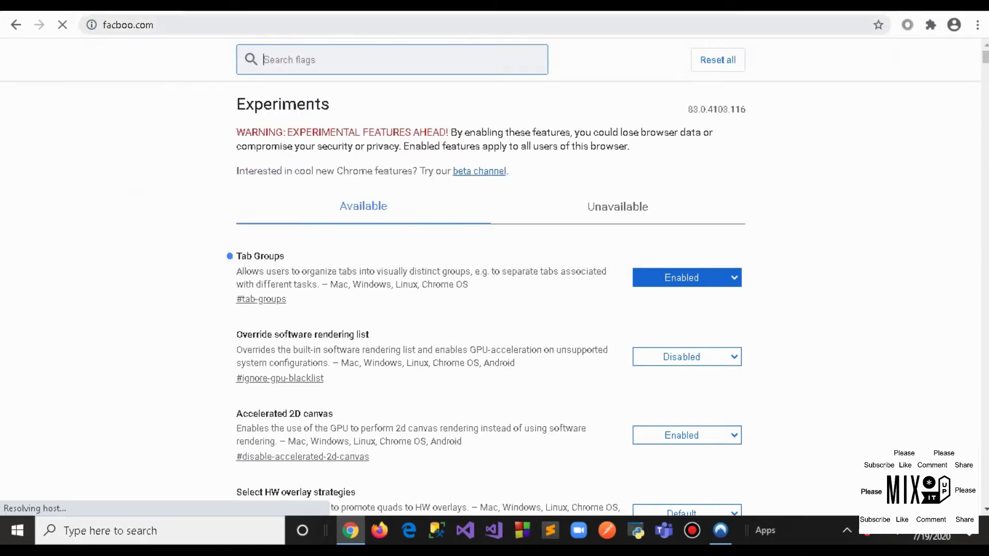
Load facebook.com in the current tab.
key(ctrl+l)
text(faceb)
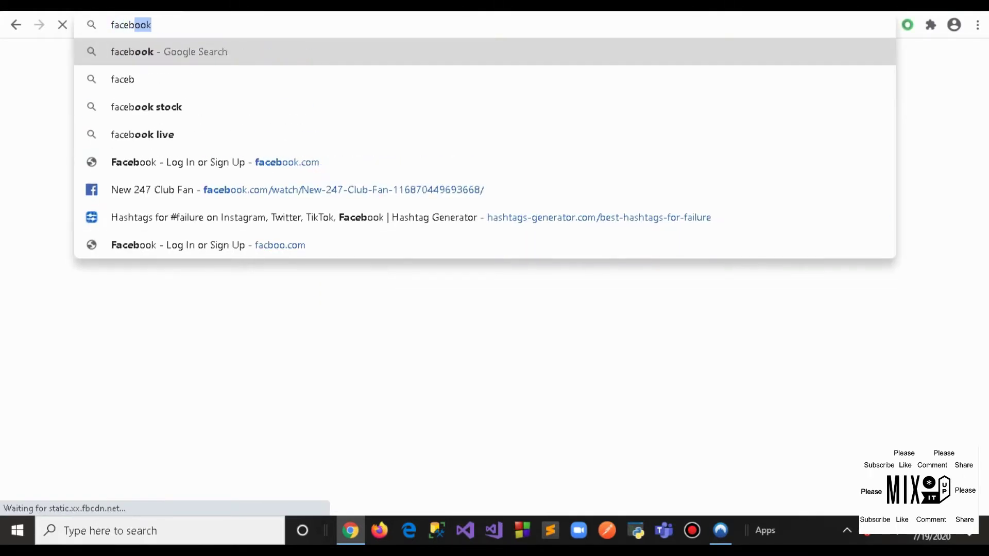
text(ook.com)
key(Return)
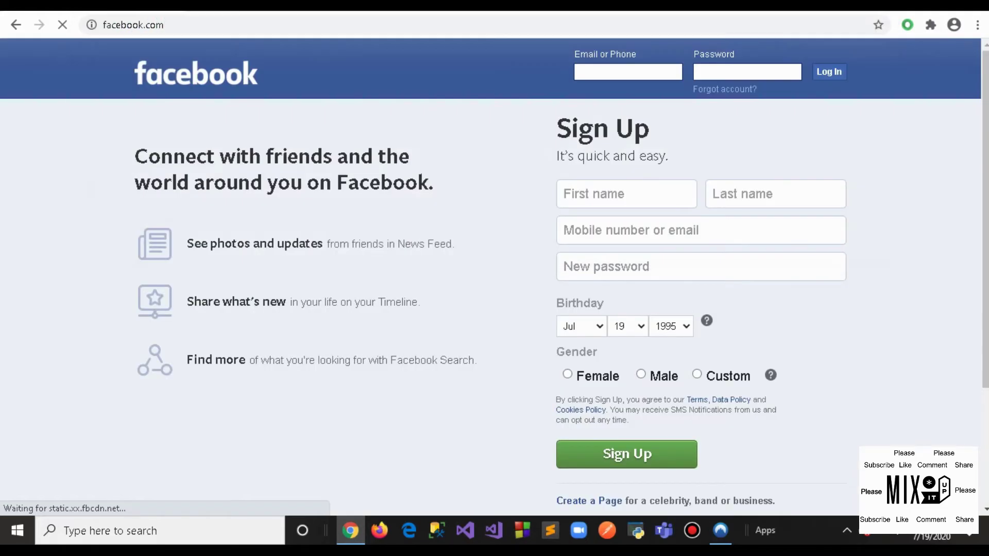
key(ctrl+l)
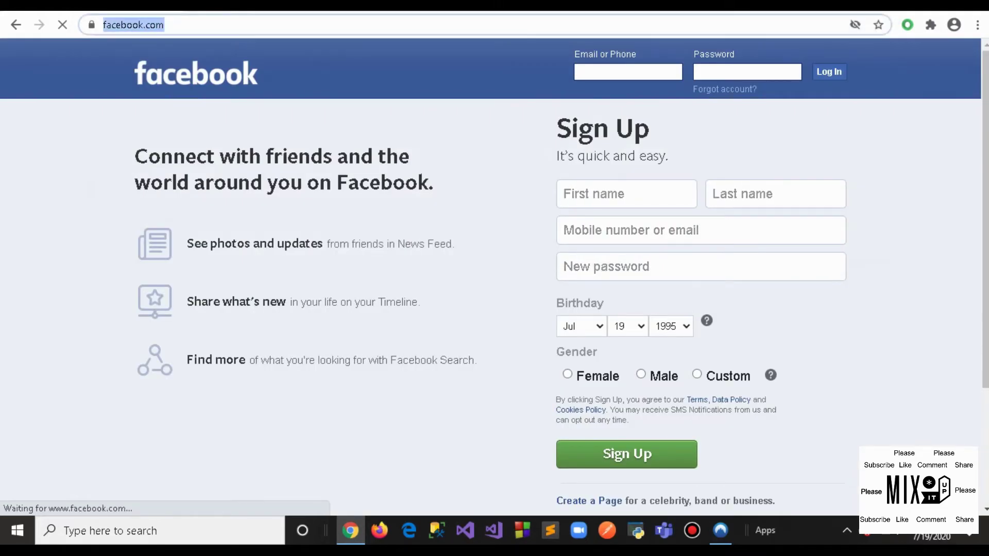
Add the Facebook tab to a new tab group and check the group's naming and colour options.
right_click(101, 6)
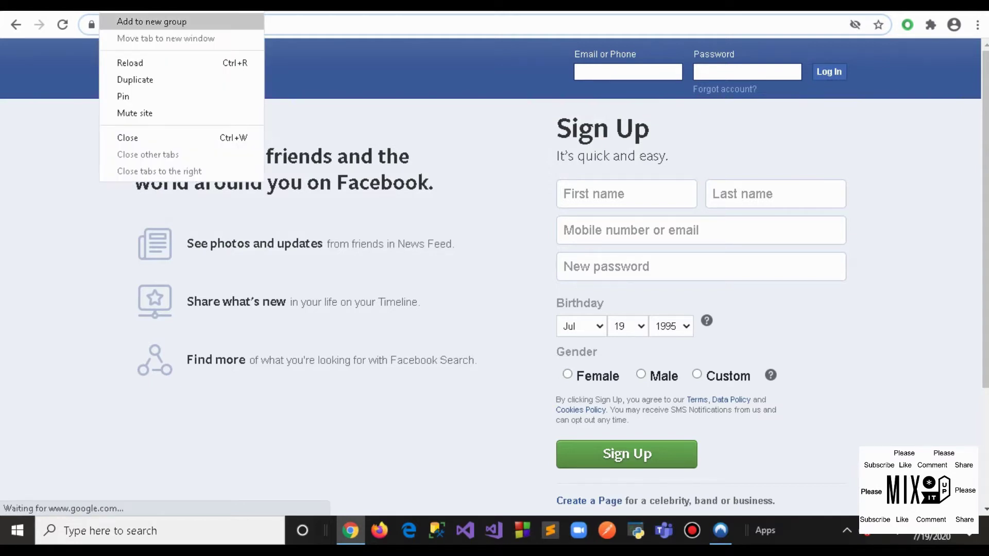
key(Escape)
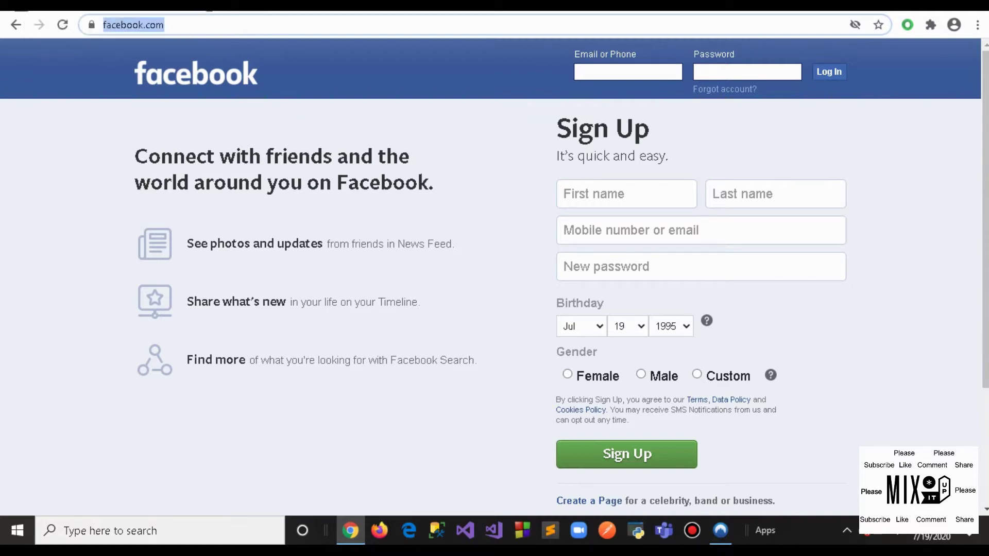
click(20, 7)
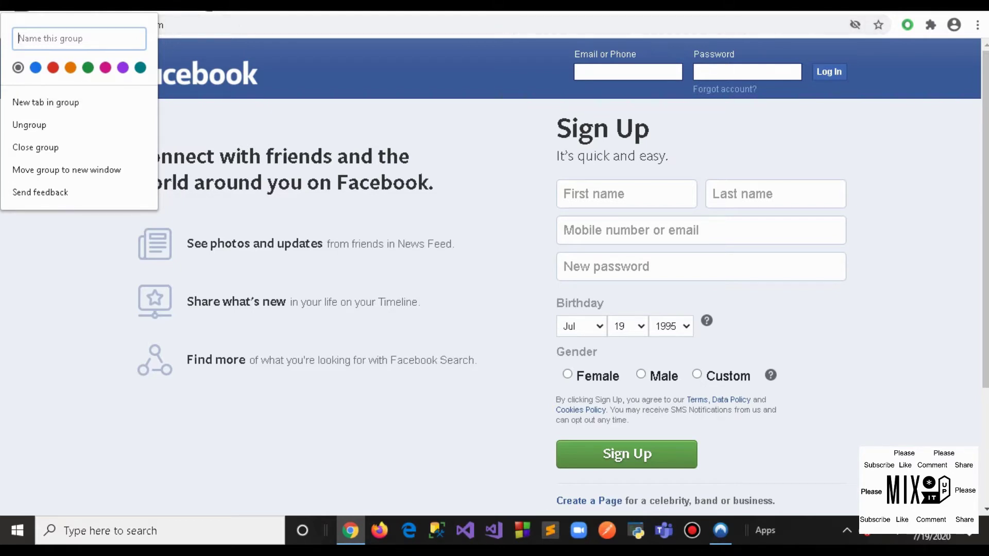
key(Escape)
Open instagram.com in a new tab.
key(ctrl+t)
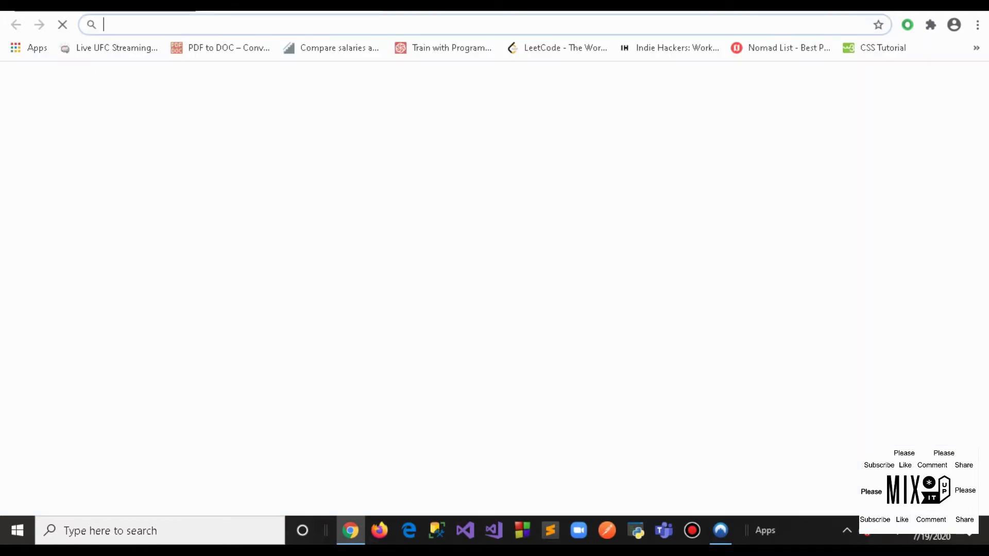
text(instagr)
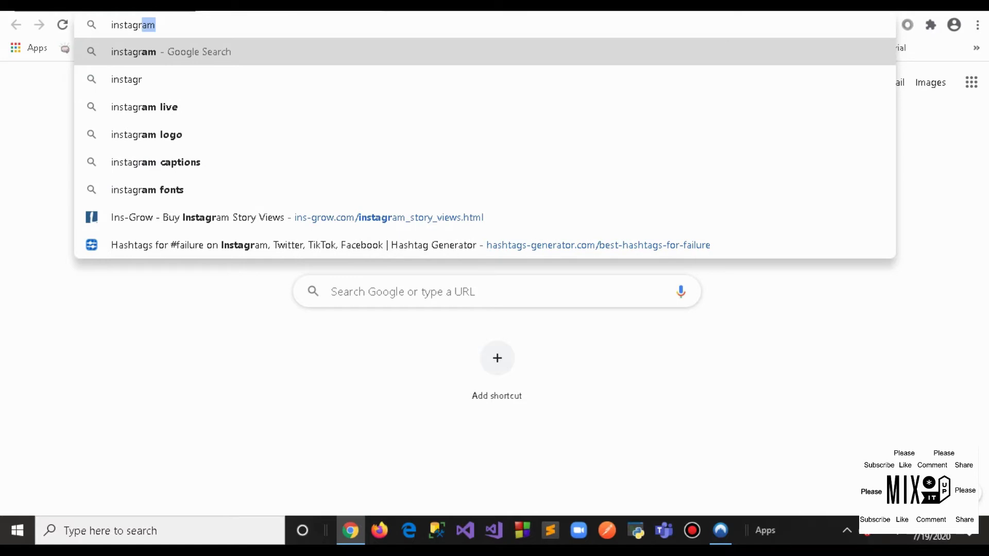
text(am.co)
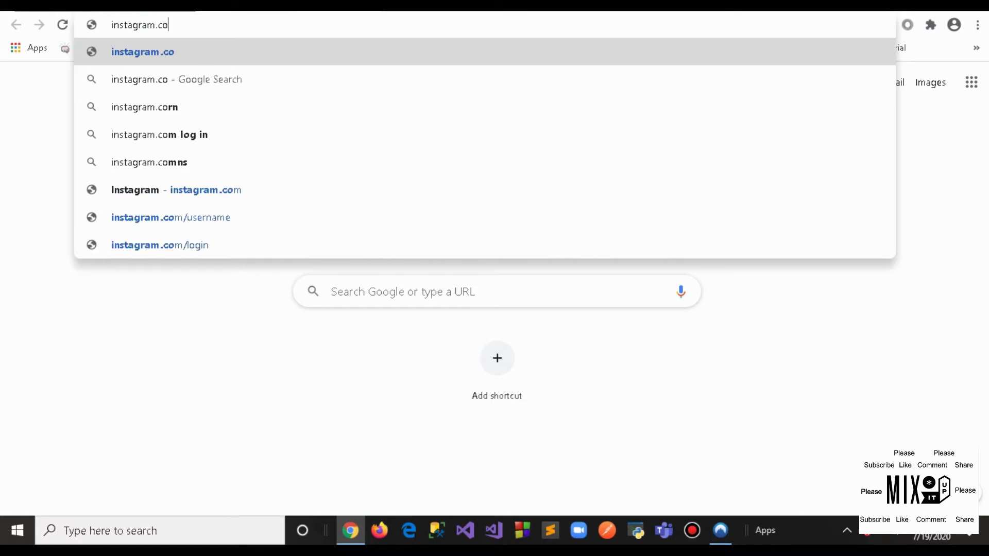
text(m)
key(Return)
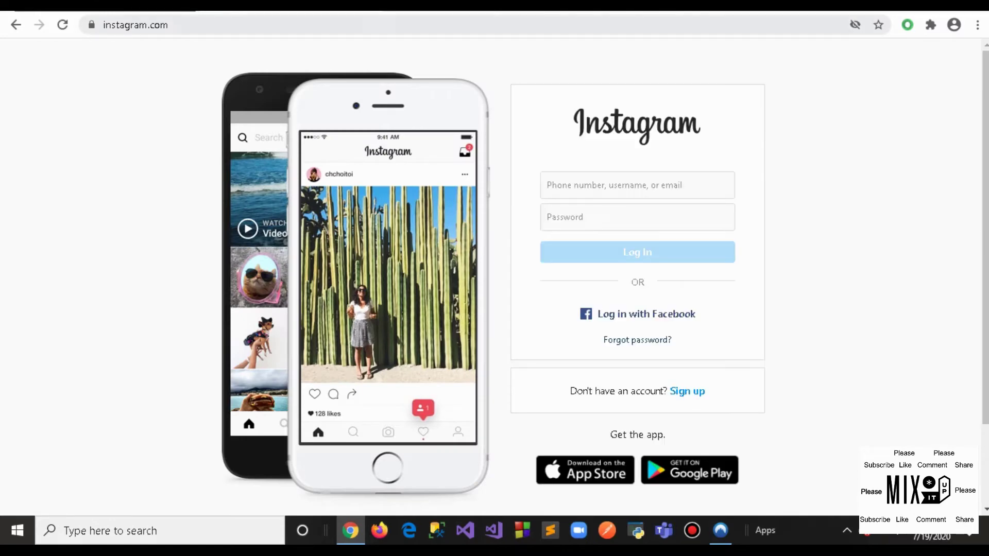
Add the Instagram tab to the existing group containing the "Facebook - Log In or Sign Up" tab.
right_click(247, 2)
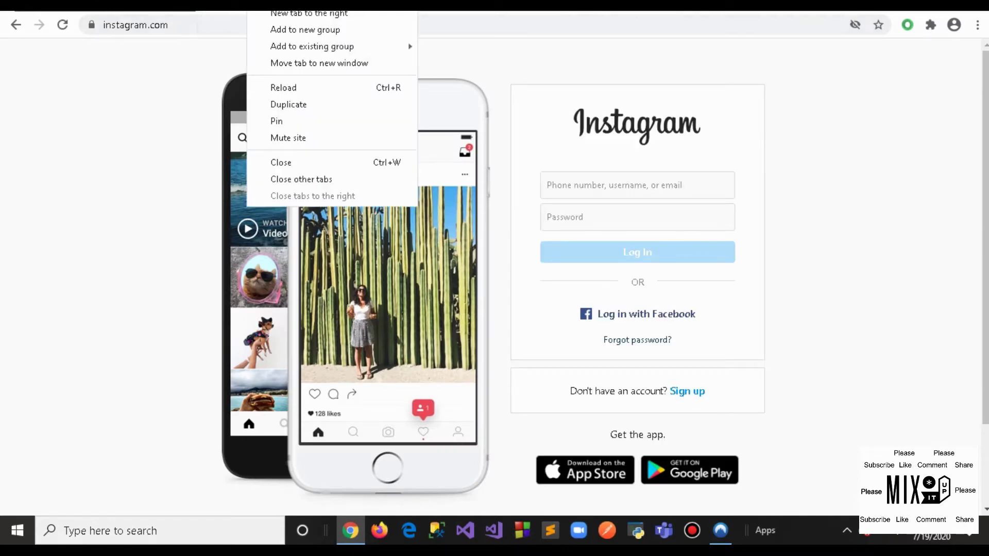
right_click(290, 2)
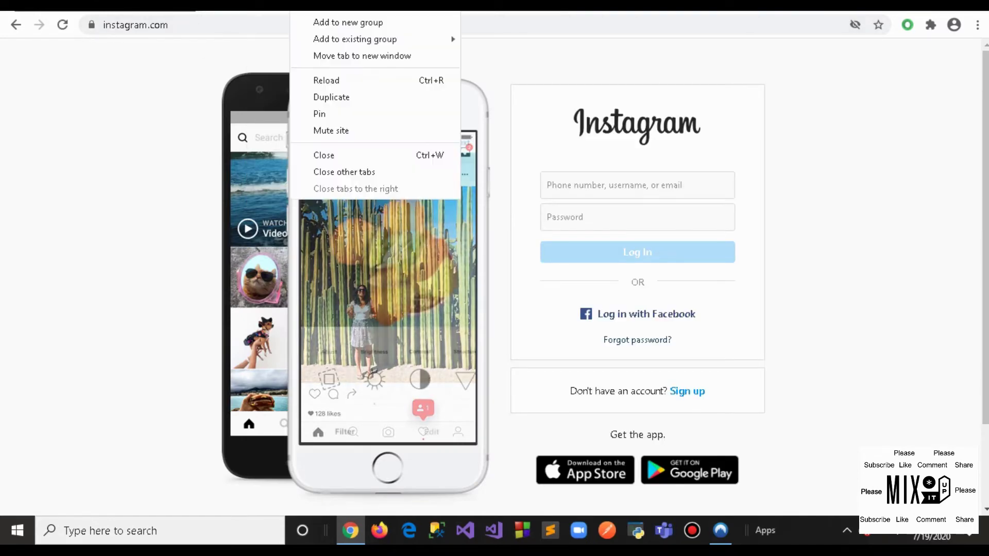
mouse_move(355, 38)
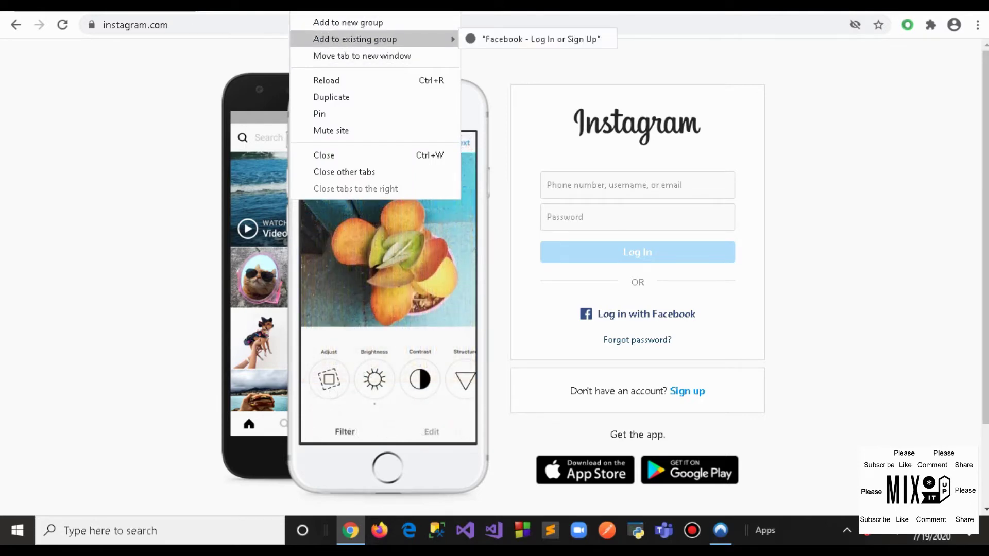
click(541, 39)
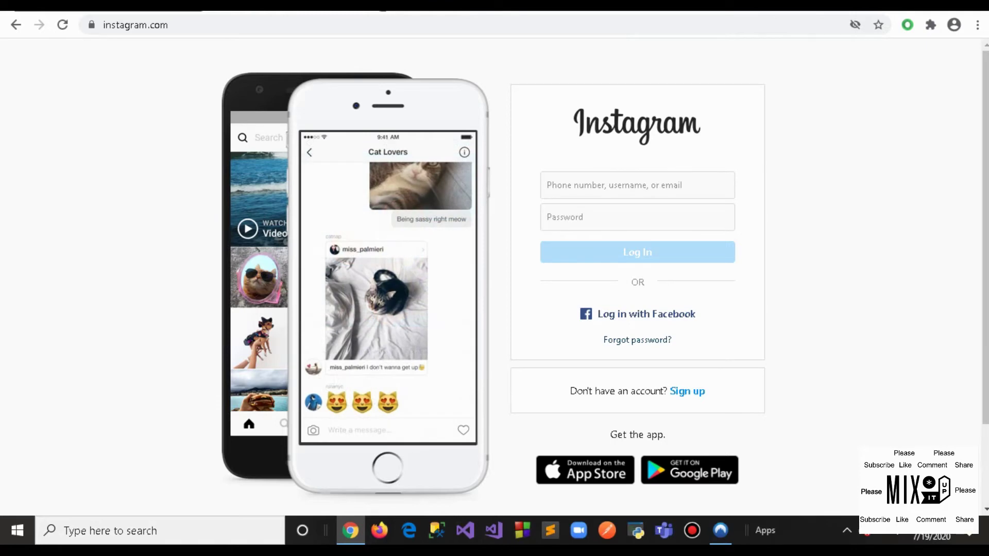
Open twitter.com in a new tab.
key(ctrl+t)
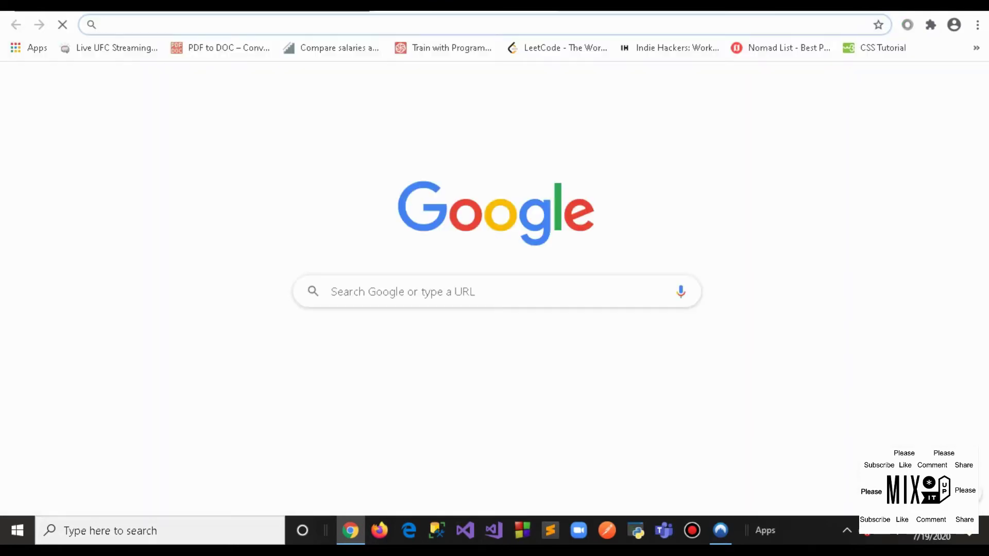
text(twitter.com)
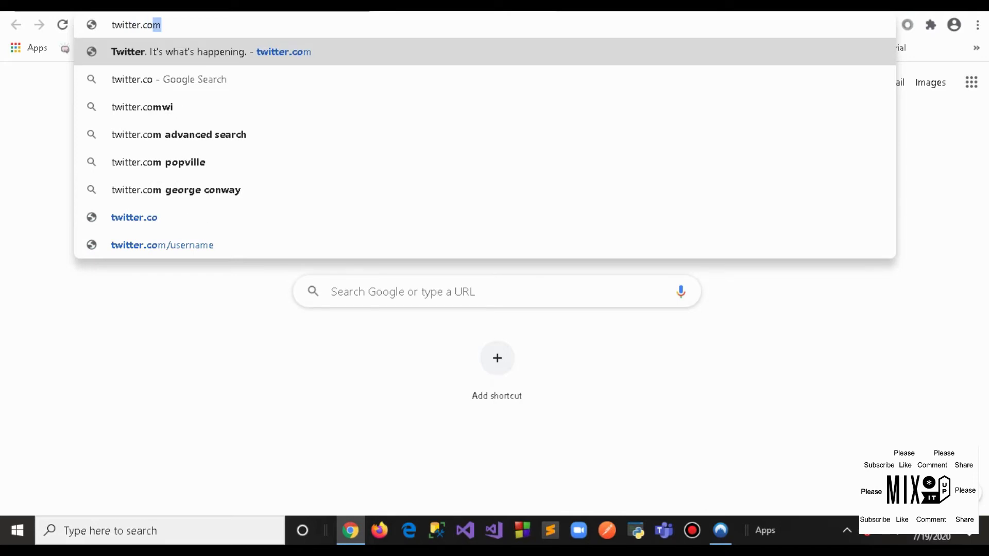
key(Return)
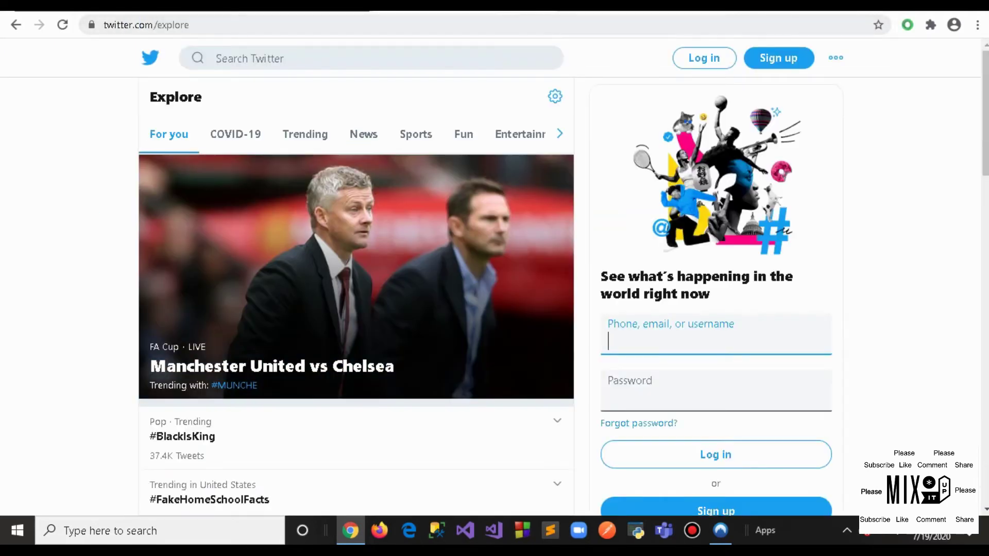
Check which existing tab group the Twitter tab can be added to.
right_click(418, 8)
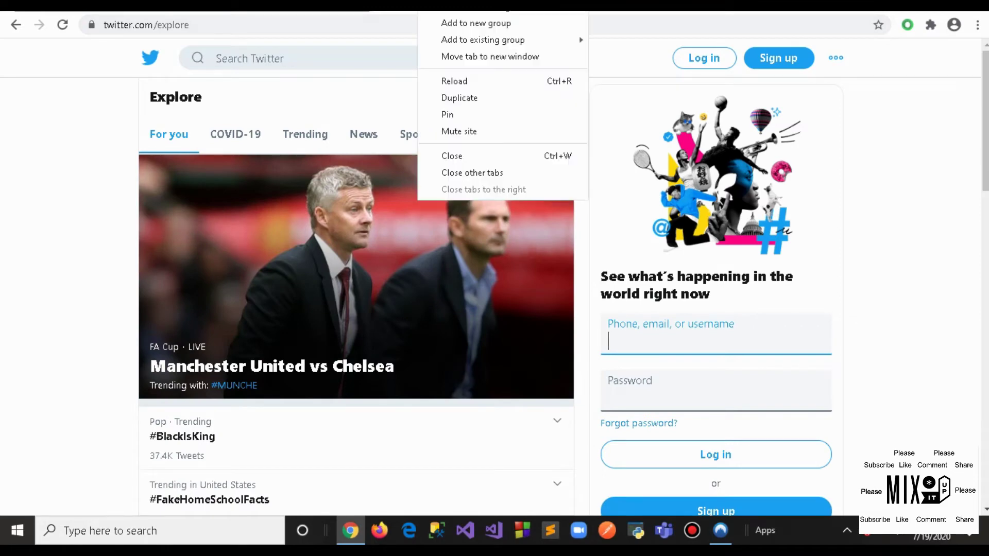
mouse_move(485, 40)
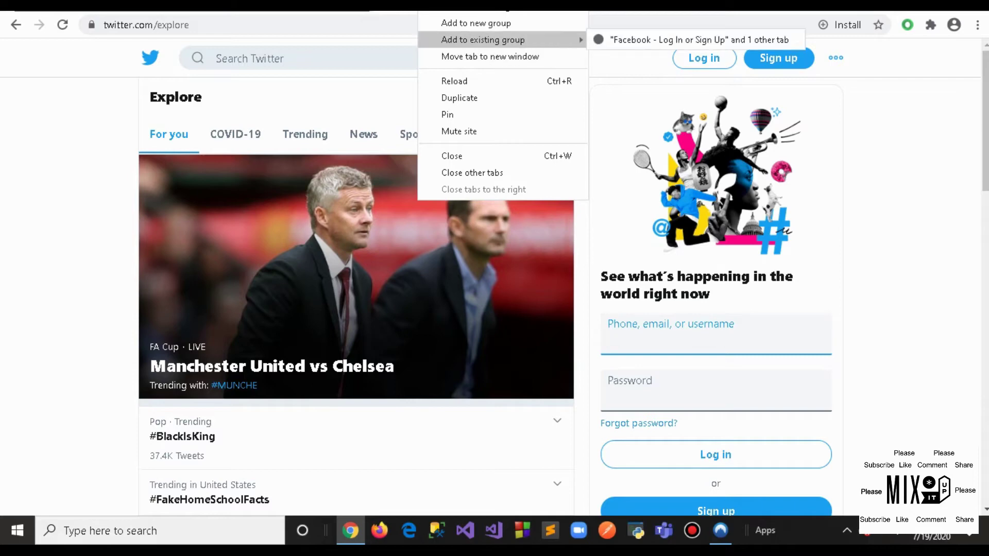
key(Escape)
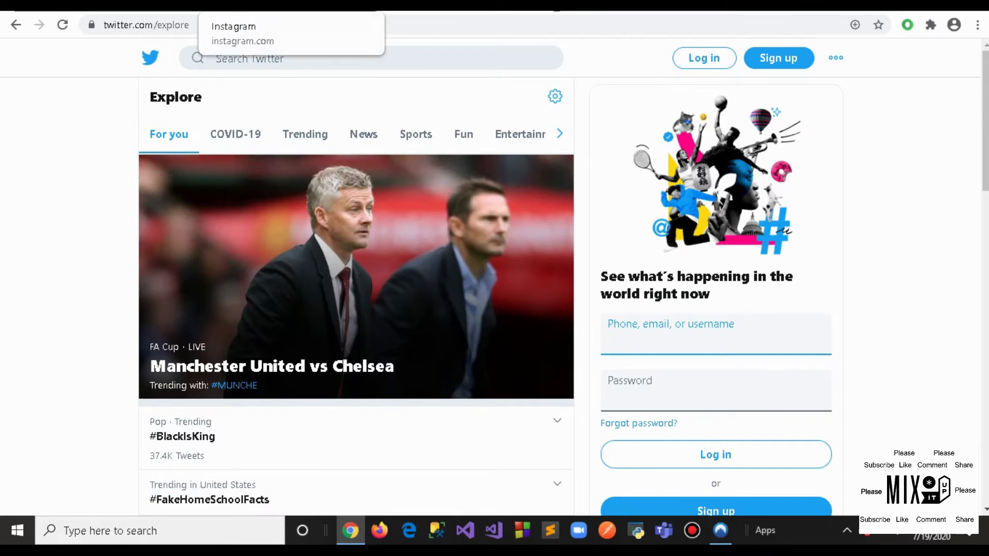
Switch to the Facebook tab and check its tab group options.
key(ctrl+Tab)
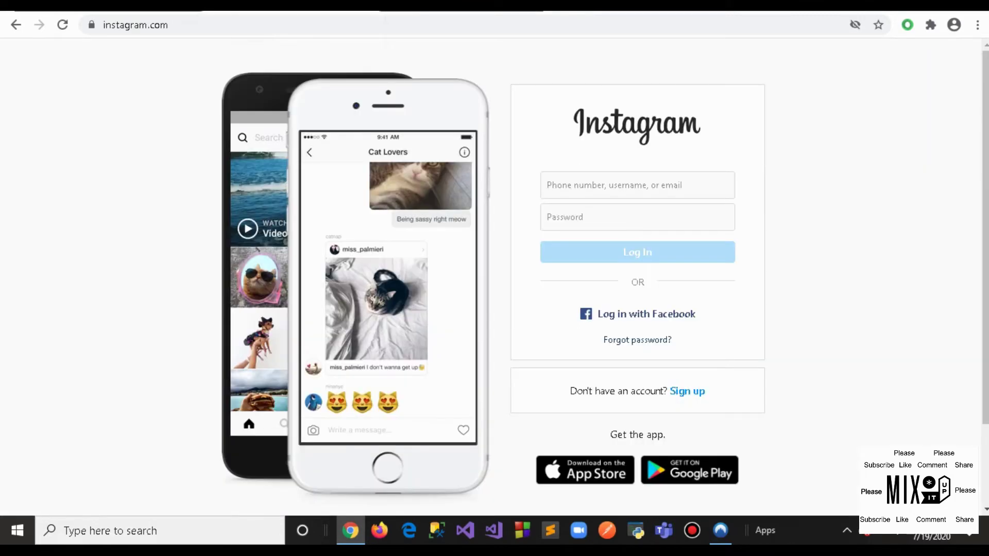
key(ctrl+Tab)
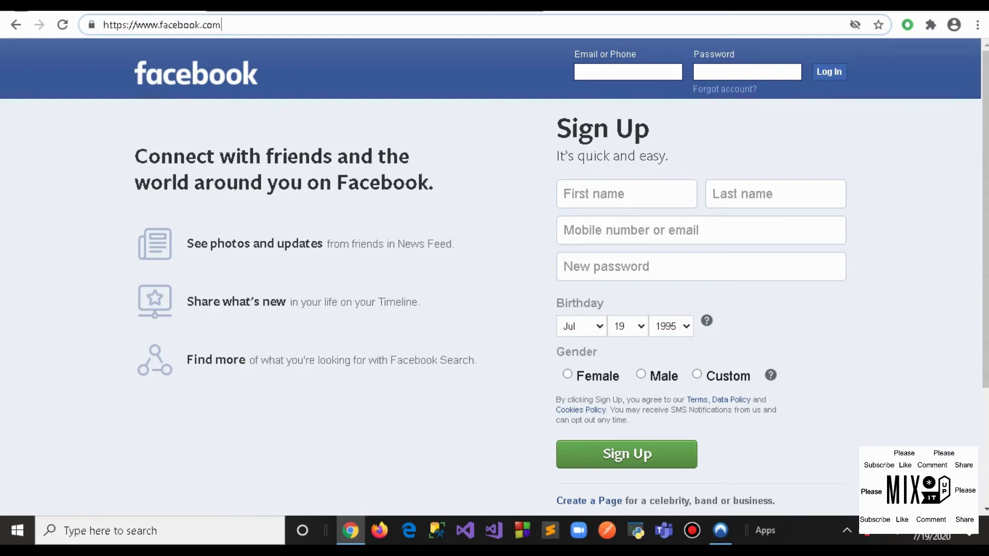
right_click(123, 6)
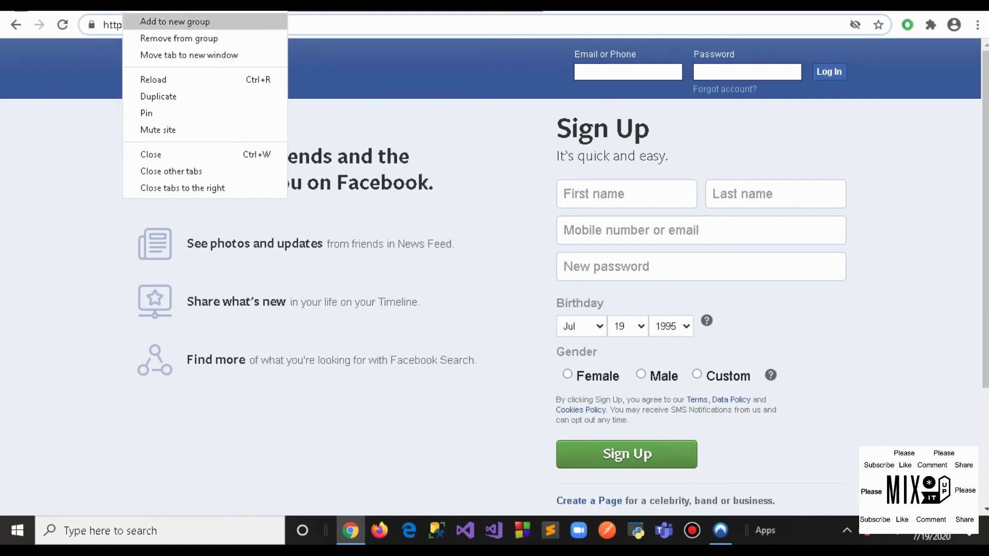
key(Escape)
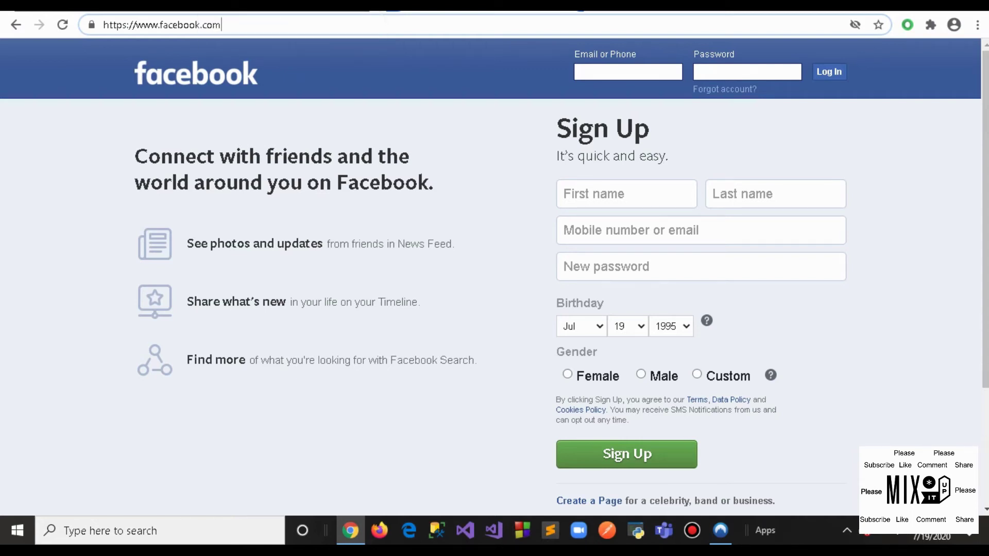
Switch to the Instagram tab and remove it from its tab group.
key(Down)
key(Down)
key(Return)
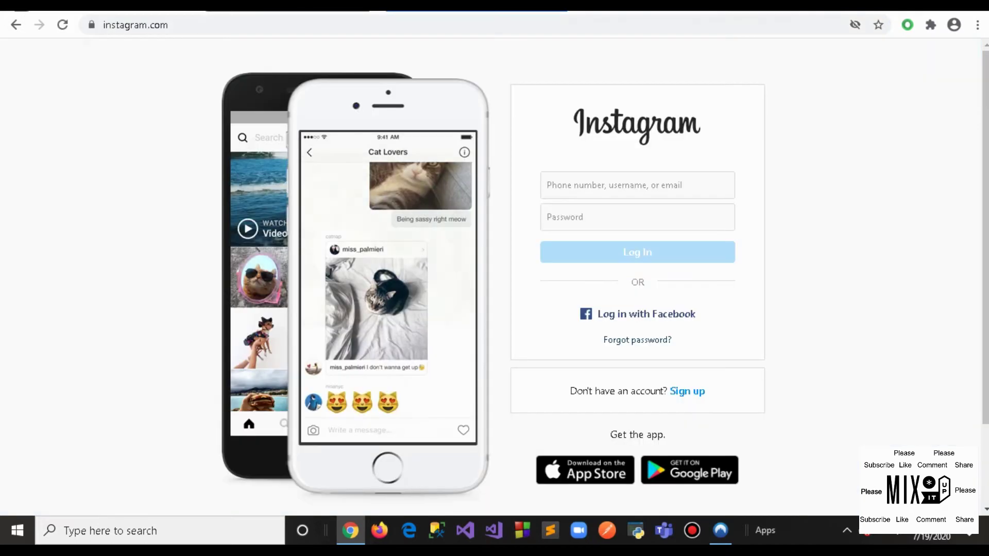
right_click(148, 7)
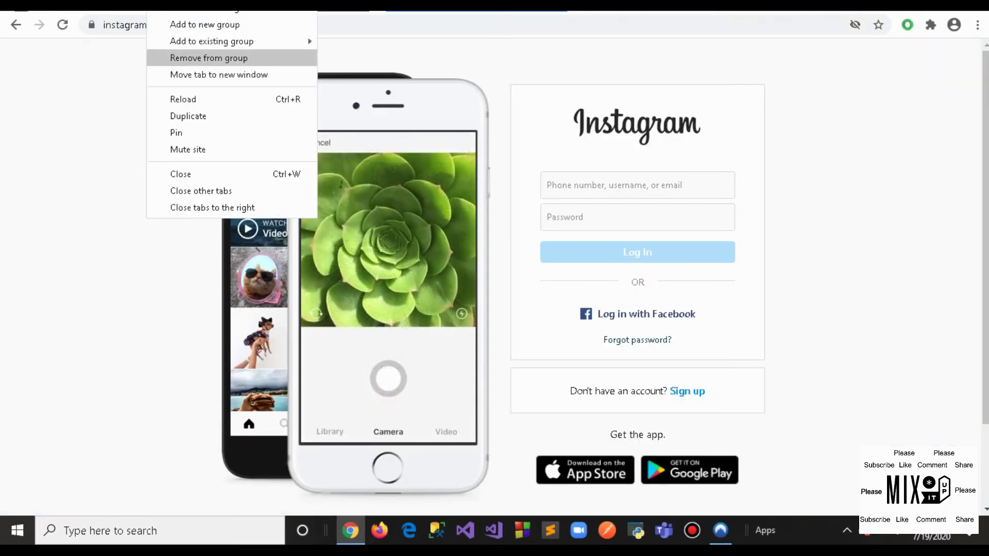
click(209, 59)
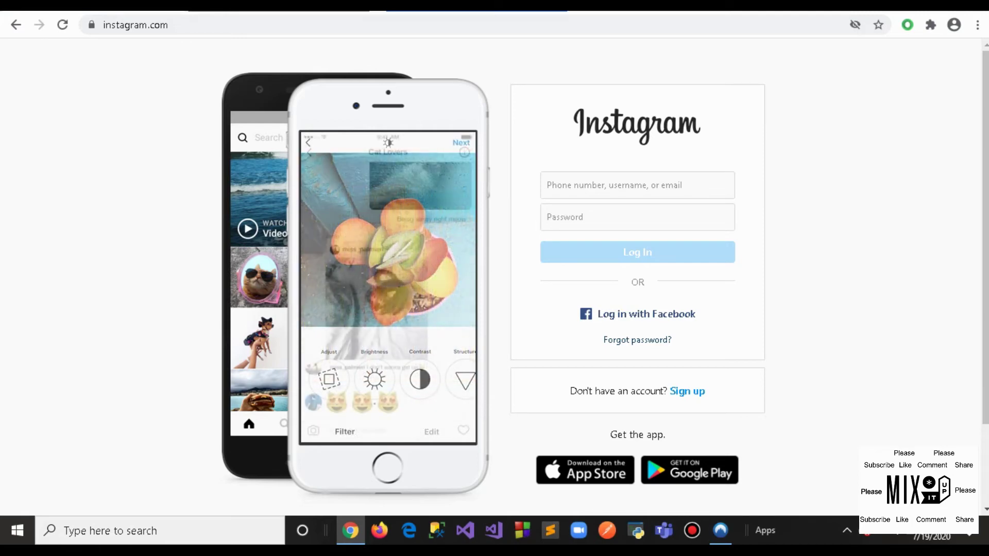
Open a new tab and search Google for "chrome.//flags".
key(ctrl+t)
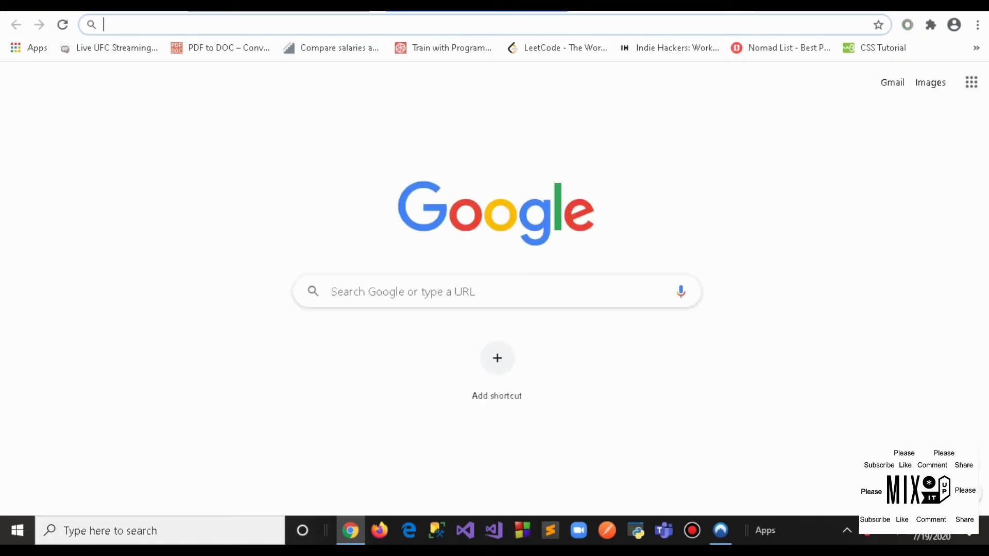
text(chro)
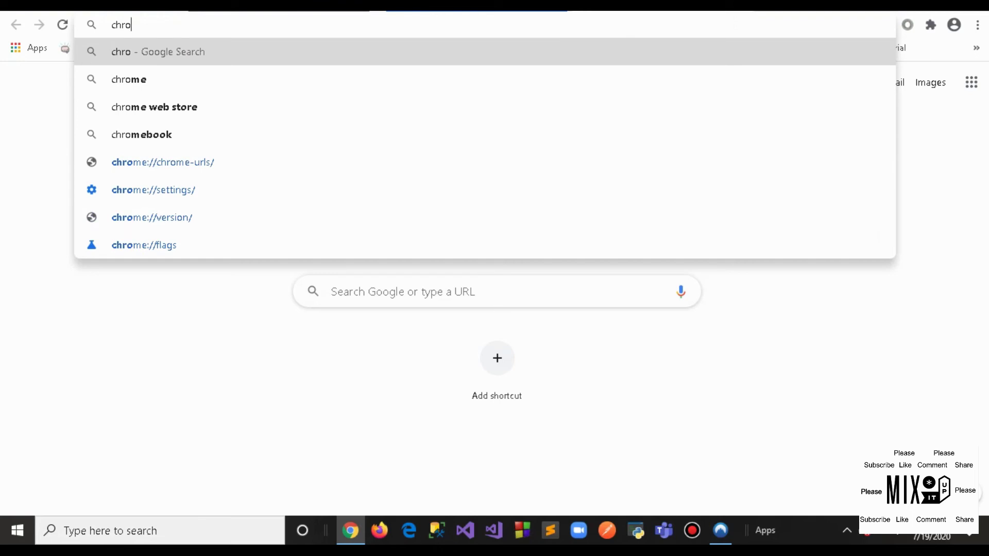
text(me.)
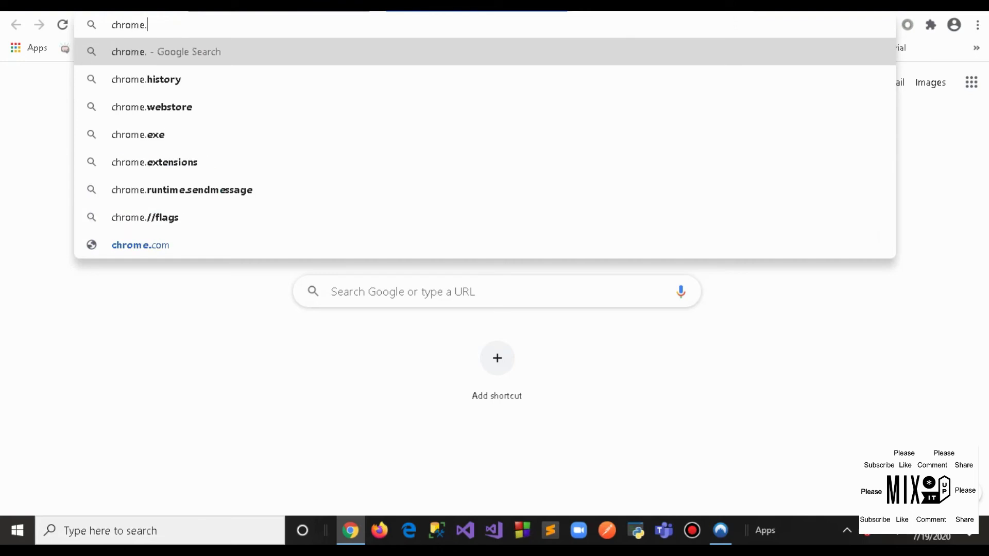
click(155, 217)
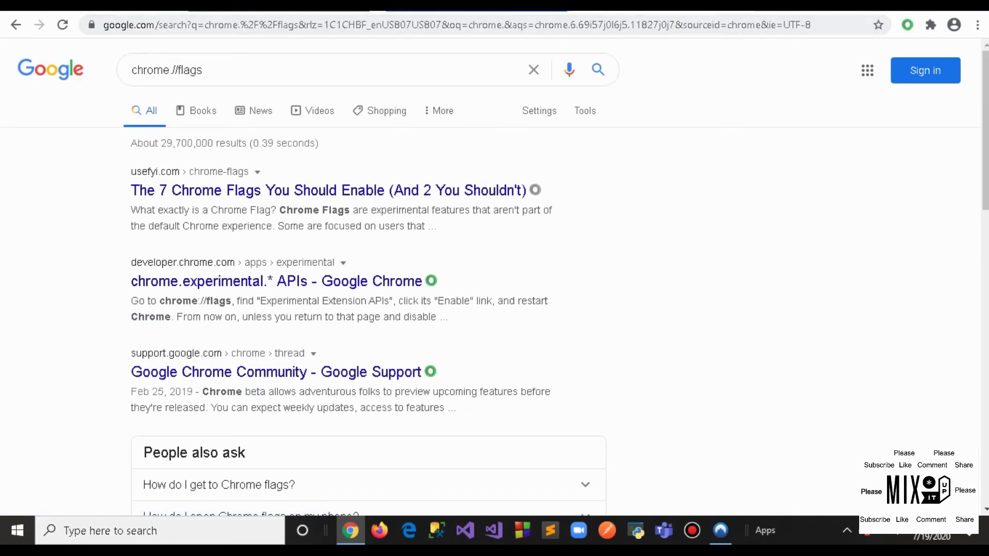
Open chrome://flags in the current tab in place of the search results.
key(ctrl+l)
text(chrome)
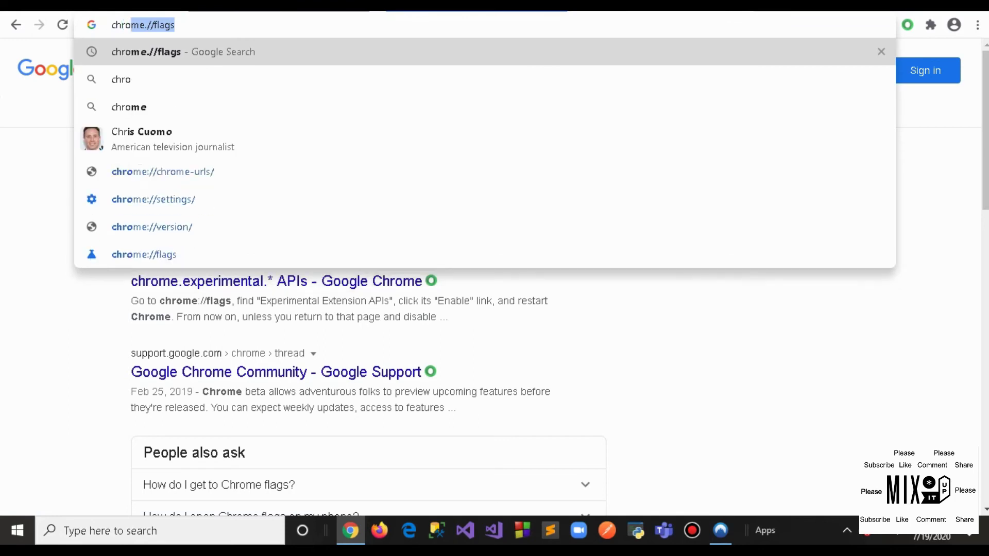
text(:)
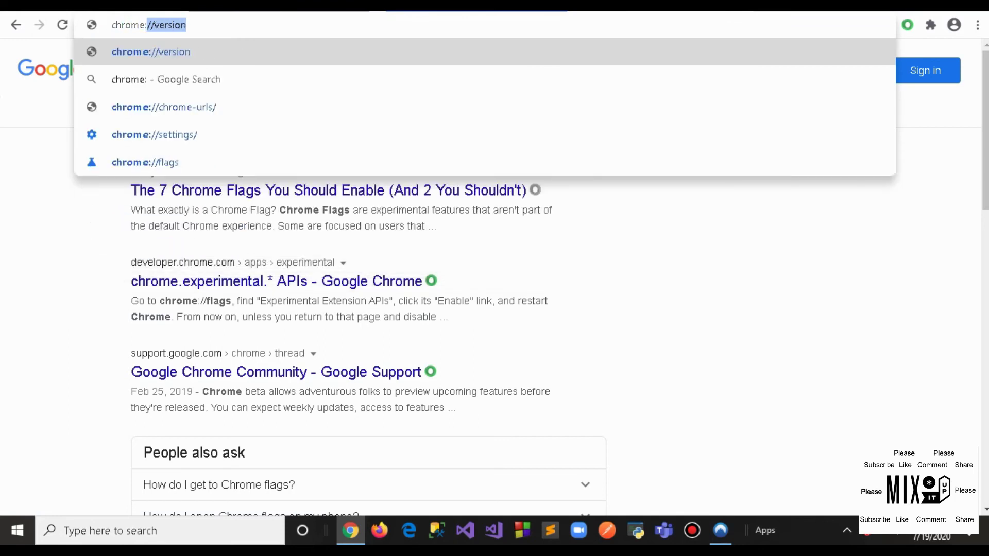
key(Right)
key(BackSpace)
key(BackSpace)
key(BackSpace)
key(BackSpace)
key(BackSpace)
key(BackSpace)
key(BackSpace)
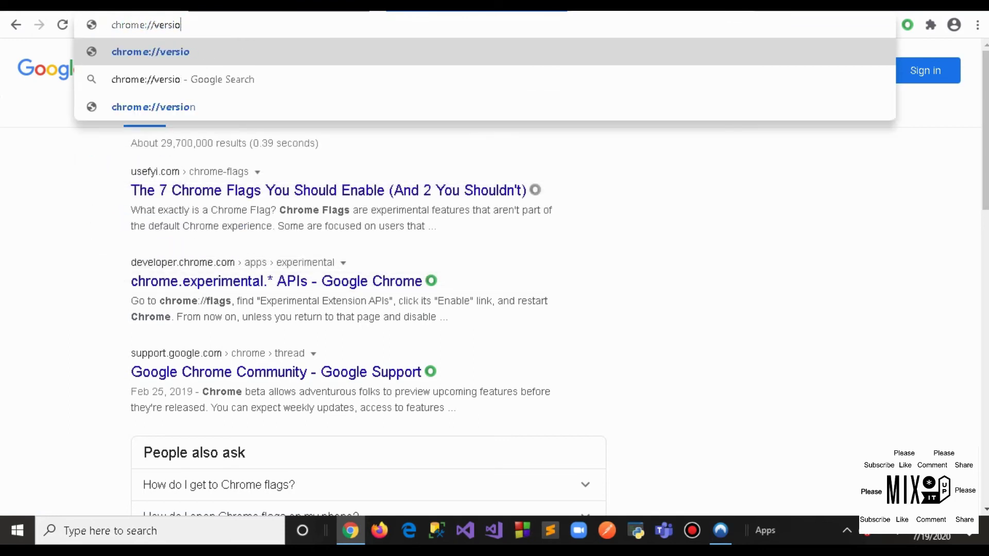
text(flags)
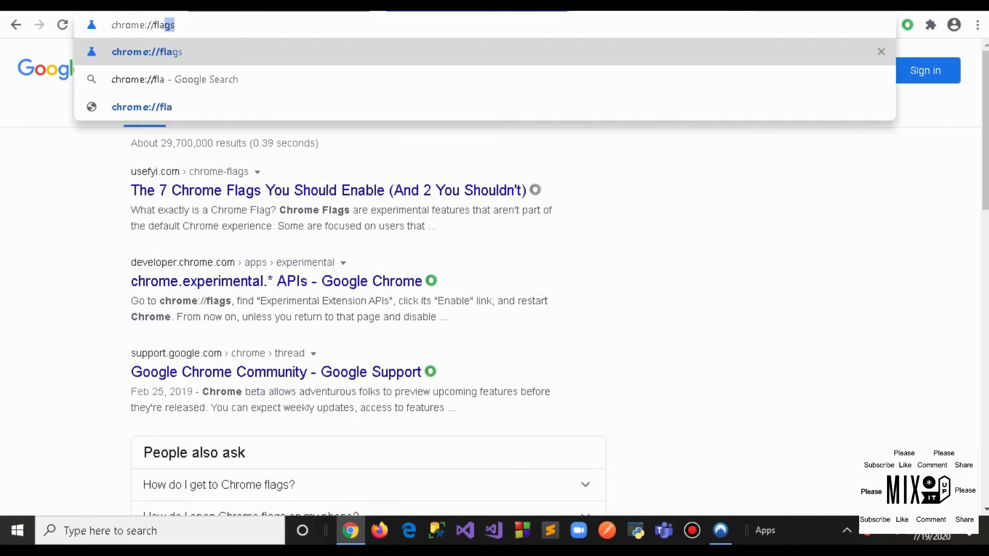
key(Return)
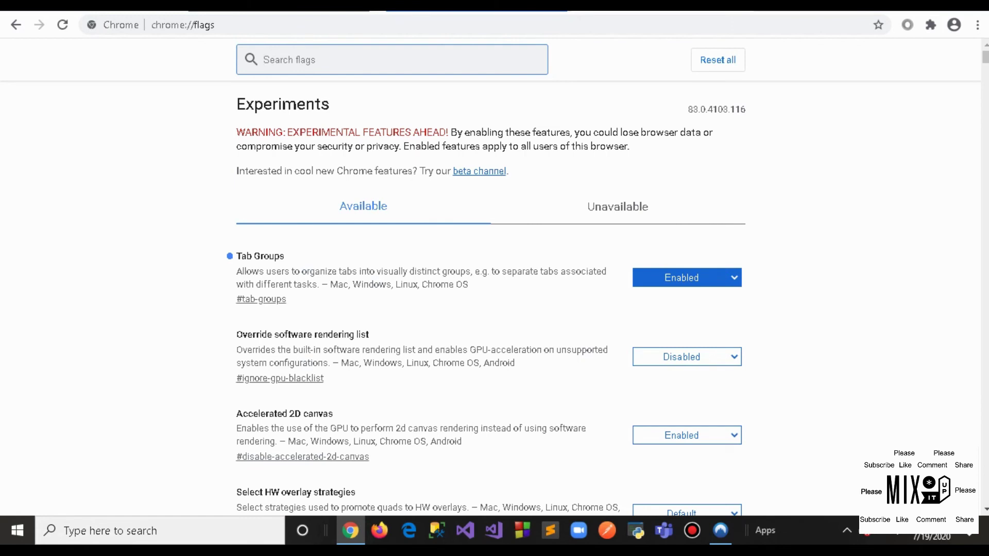
Set the Tab Groups flag to Default and relaunch the browser to apply the change.
click(686, 278)
key(Up)
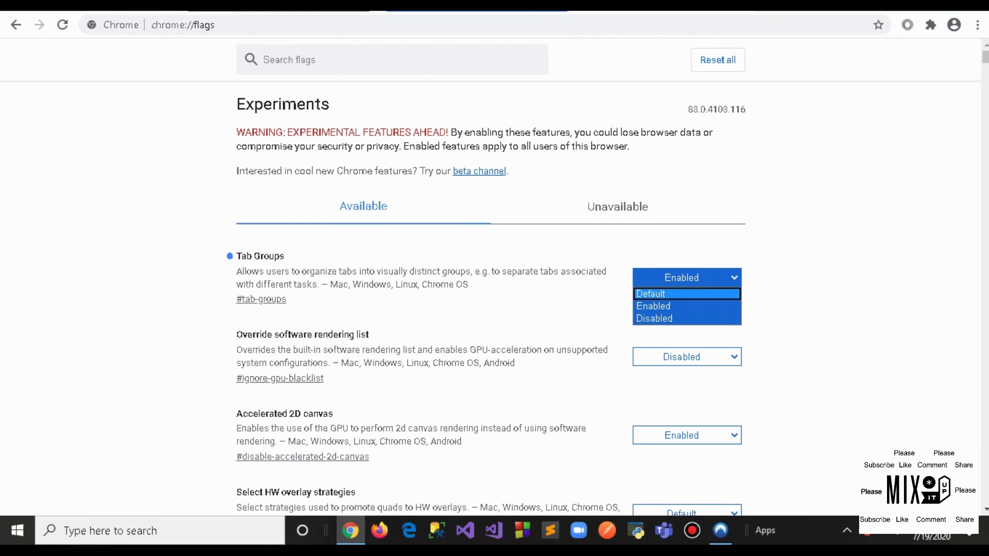
key(Down)
key(Down)
key(Up)
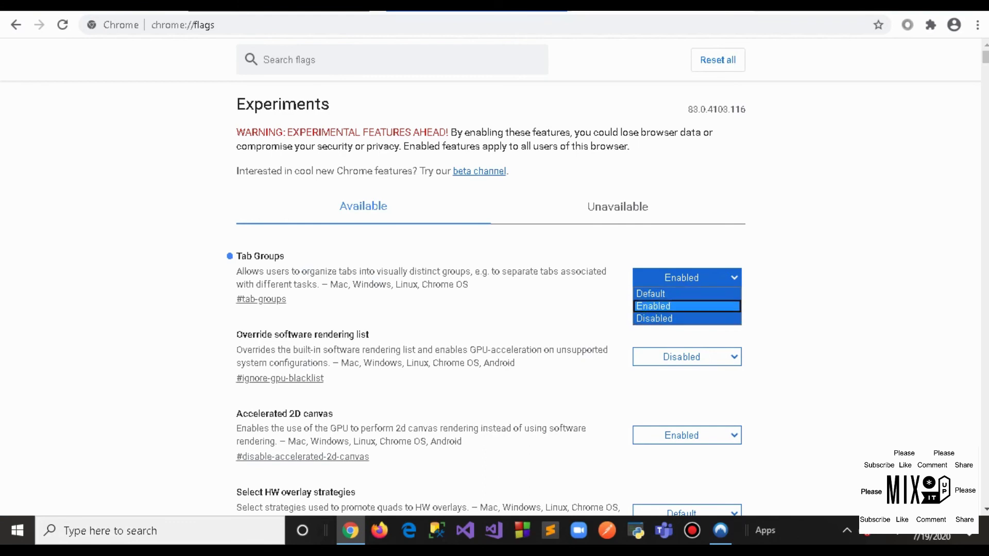
key(Up)
key(Return)
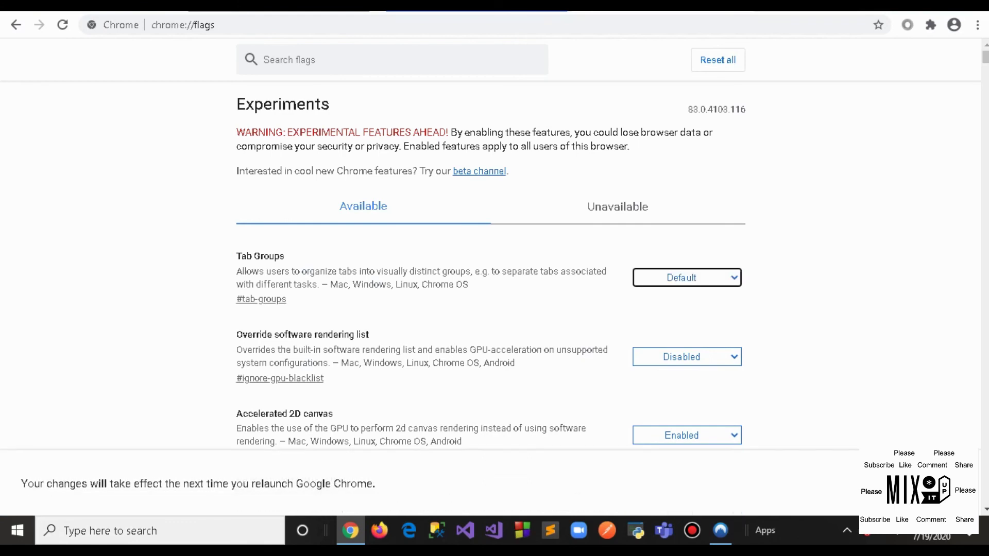
click(922, 482)
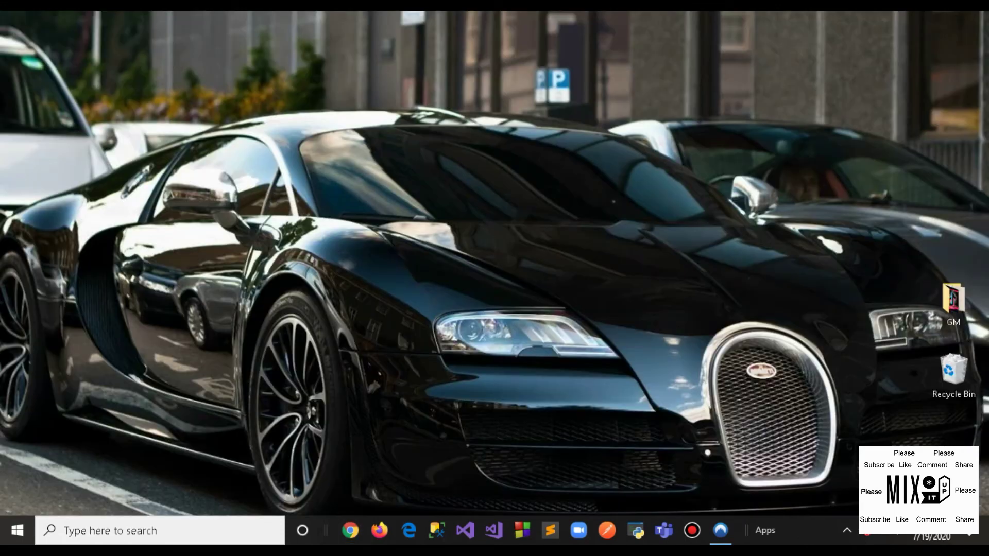